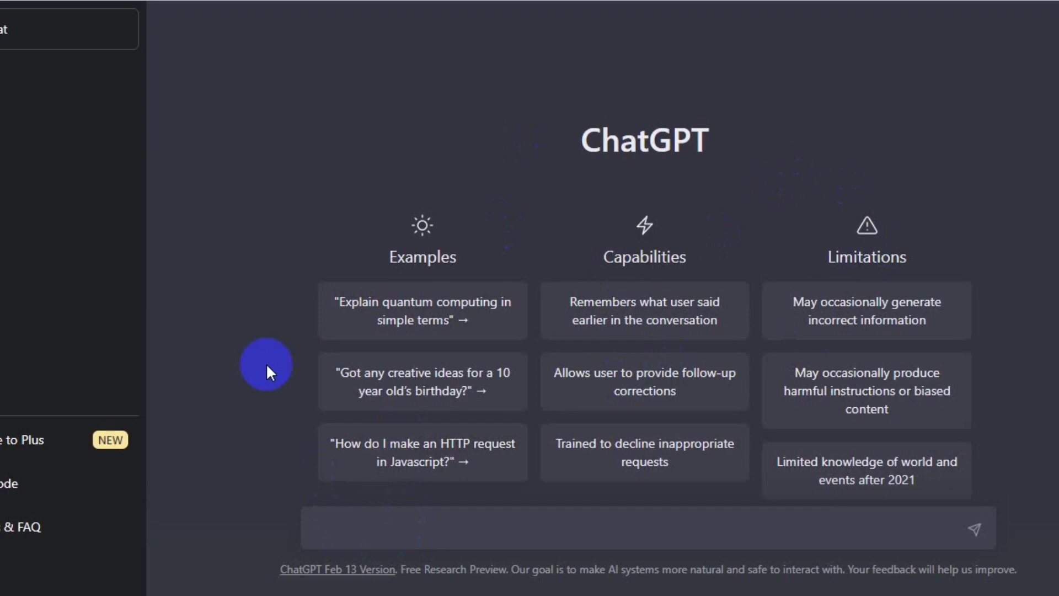
# - Ask ChatGPT to 'give me 10 possible ideas for writing ebook'
pyautogui.write('give me 10 possible ideas for writing')
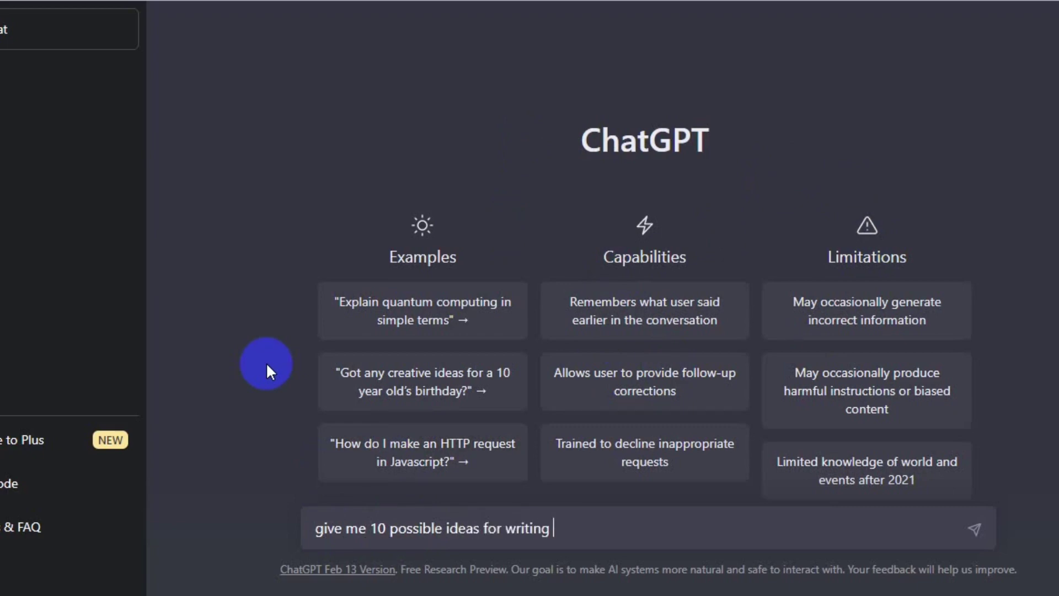
pyautogui.write('k')
pyautogui.press('Return')
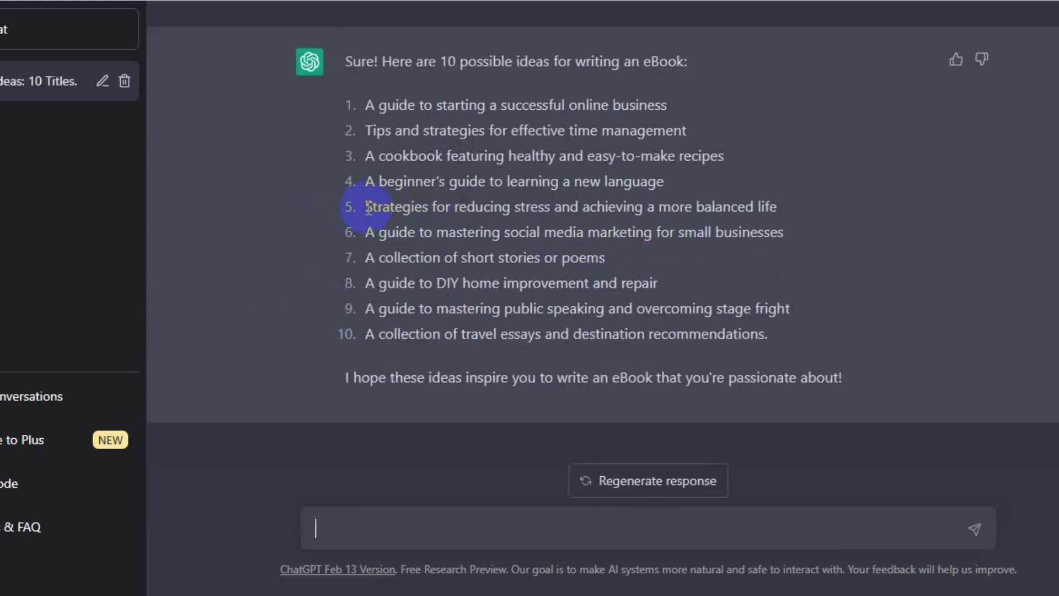
# - Highlight the Strategies for reducing stress idea and start a 'write the subtopics' follow-up
pyautogui.moveTo(367, 208); pyautogui.dragTo(519, 210)
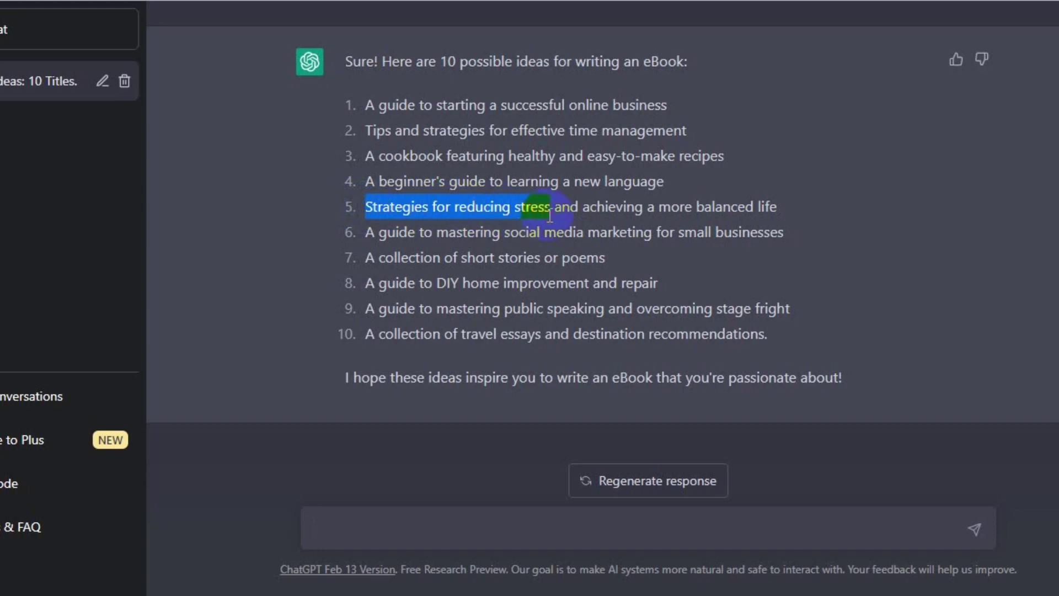
pyautogui.click(413, 535)
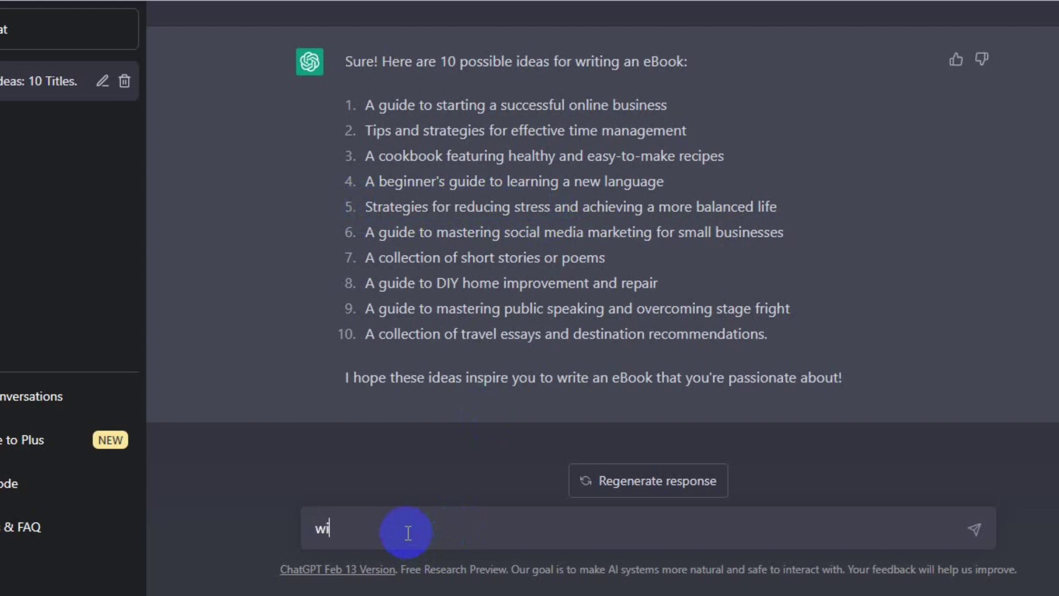
pyautogui.write('write the subtopics')
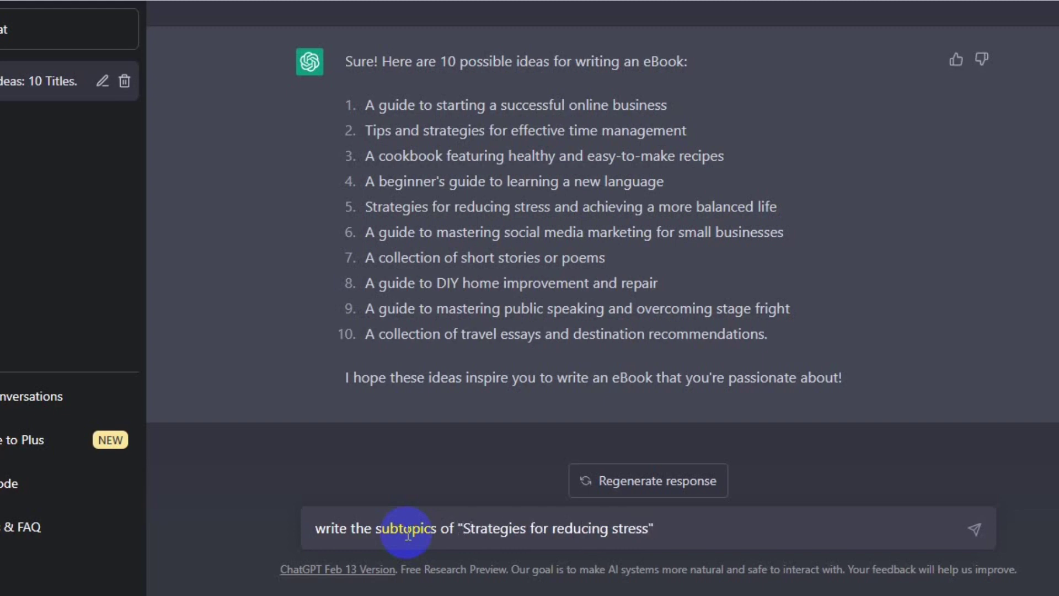
# - Send the subtopics request, then ask ChatGPT for a 'Strategies for reducing stress' eBook outline
pyautogui.write('of "Strategies for reducing stress" ebook')
pyautogui.press('Return')
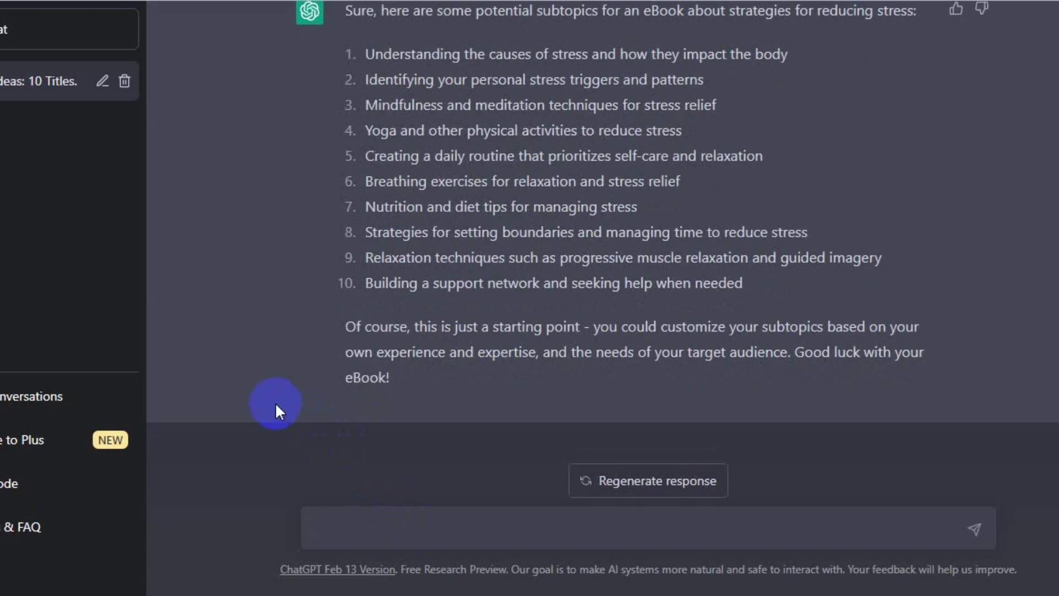
pyautogui.write('write outline for an ebook about Strategies for reducing stress')
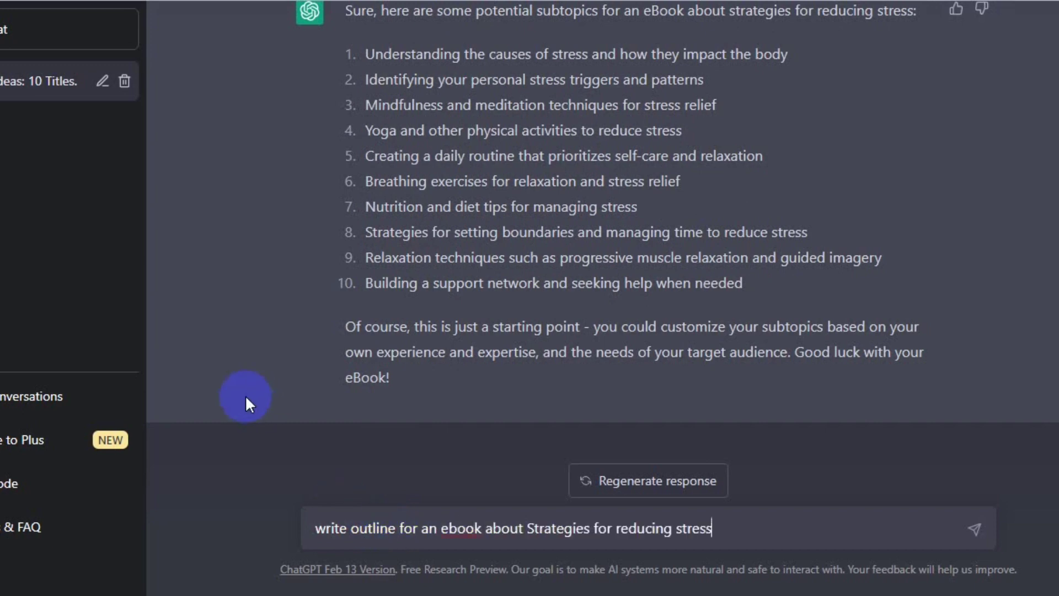
pyautogui.press('Return')
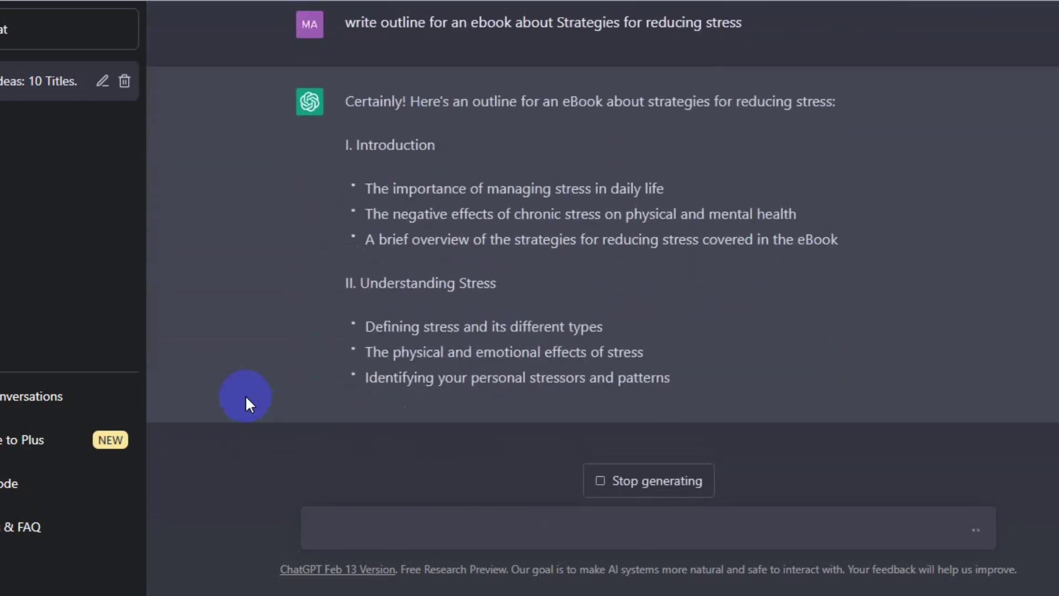
pyautogui.scroll(12, 247, 329)
pyautogui.scroll(-13, 247, 329)
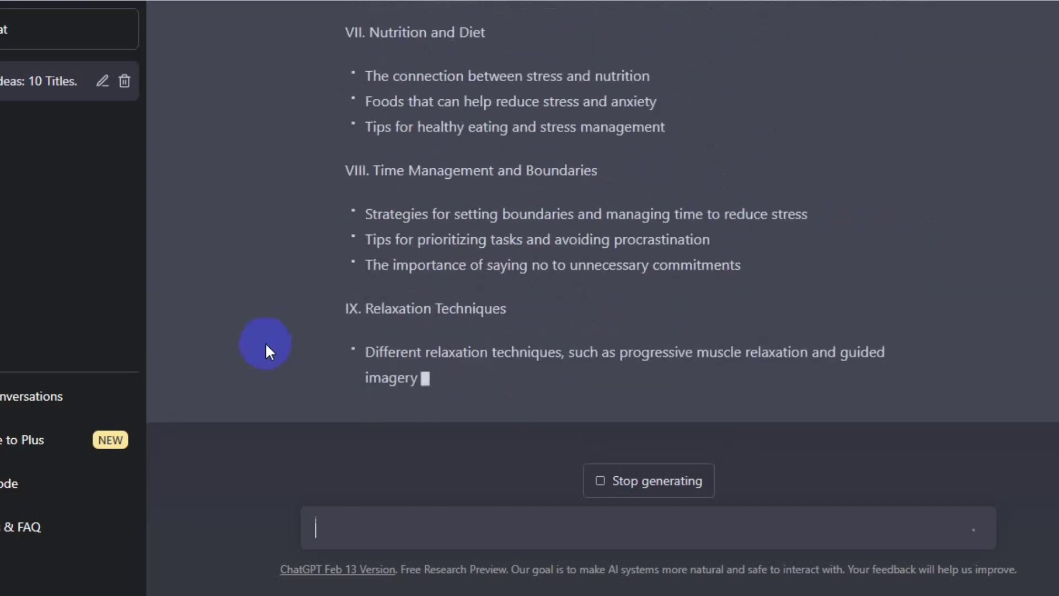
pyautogui.scroll(20, 279, 340)
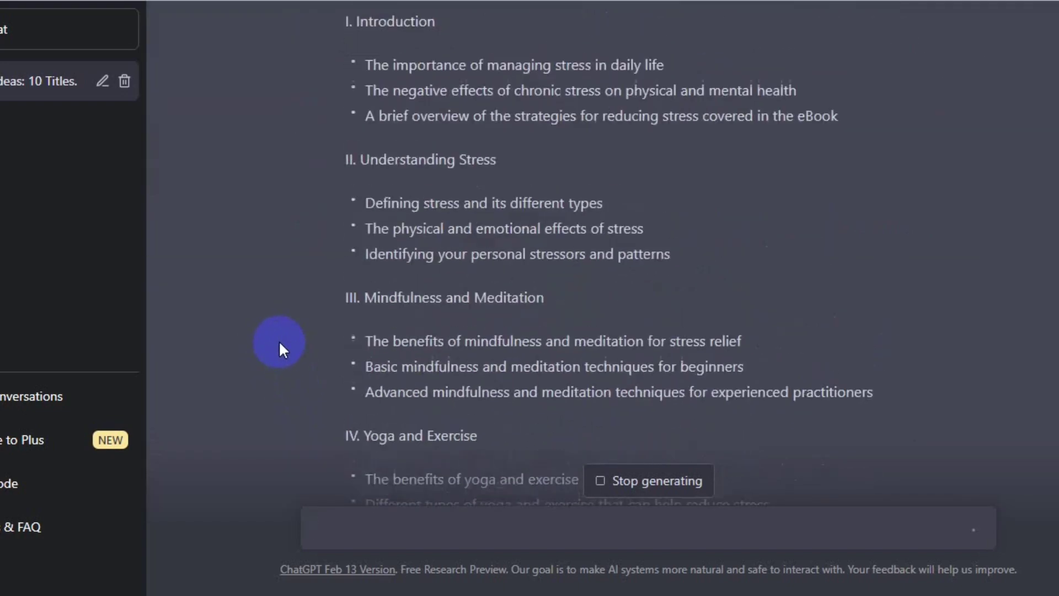
pyautogui.scroll(-20, 279, 340)
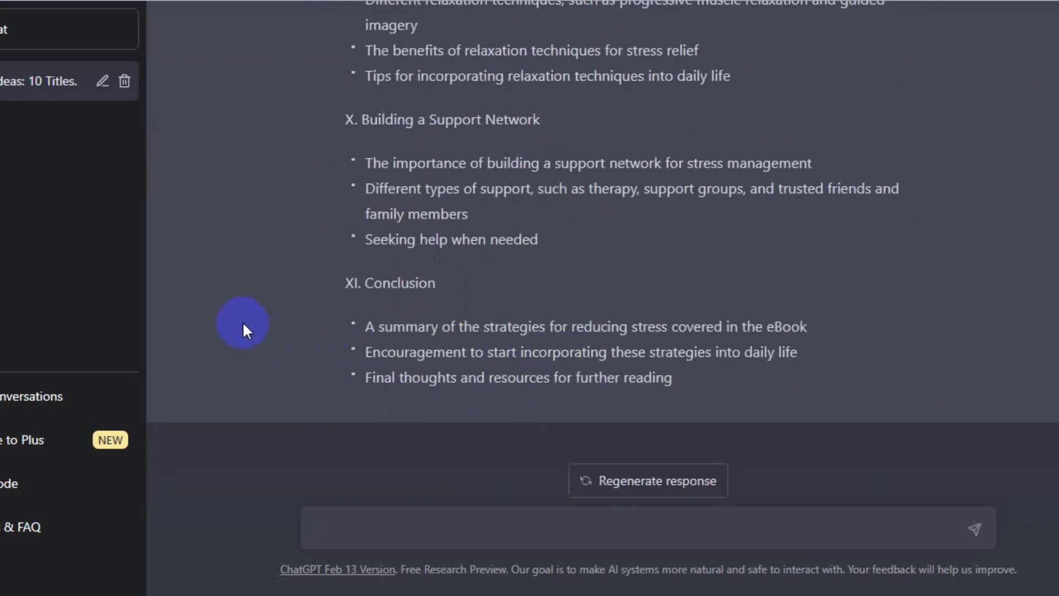
# - Copy the outline from Introduction to Conclusion and paste it into a blank Google Doc
pyautogui.scroll(20, 338, 382)
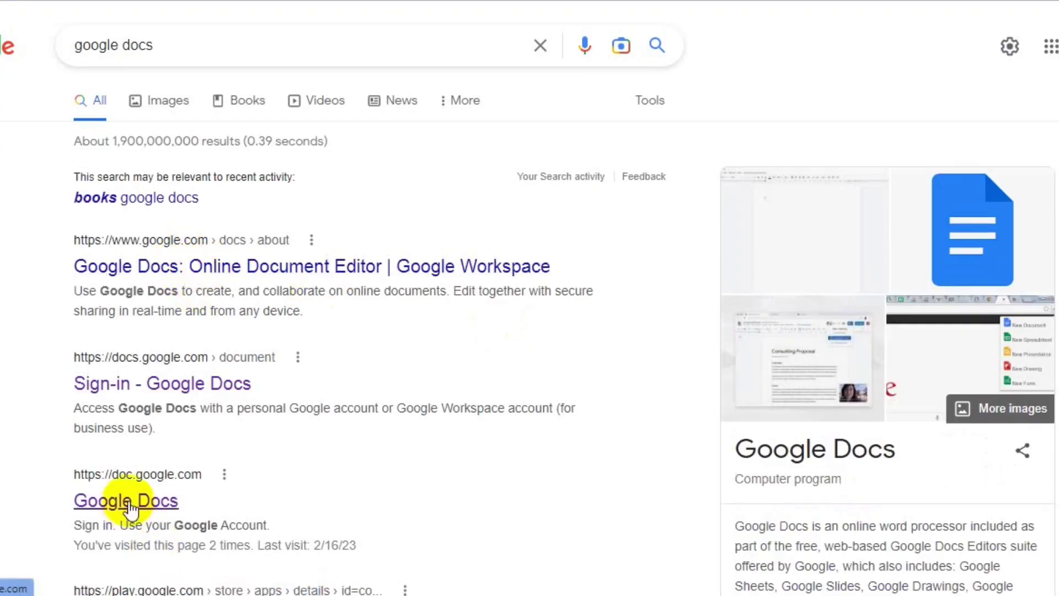
pyautogui.click(439, 259)
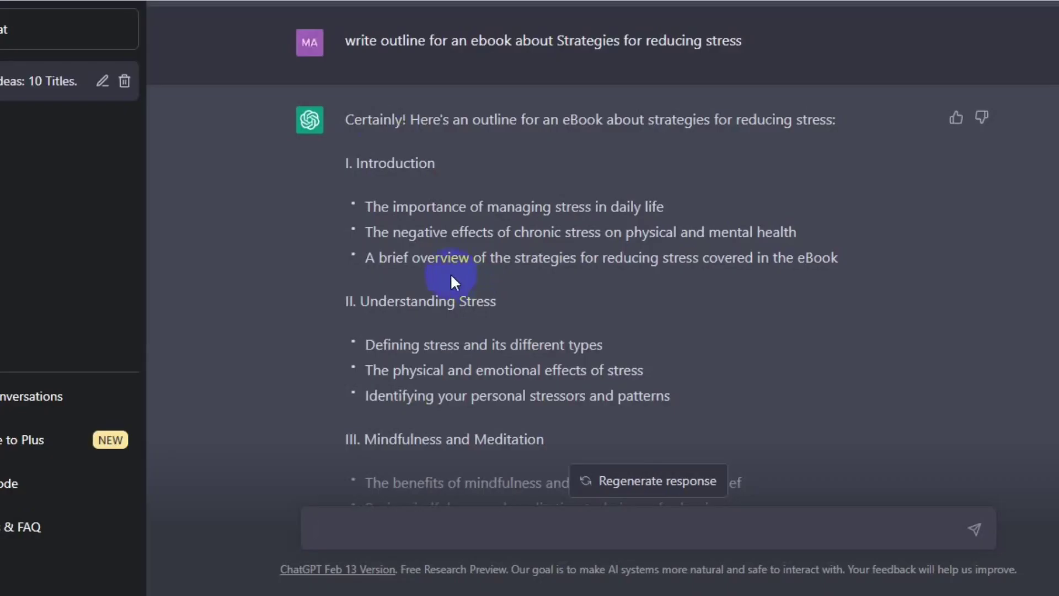
pyautogui.scroll(-2, 449, 276)
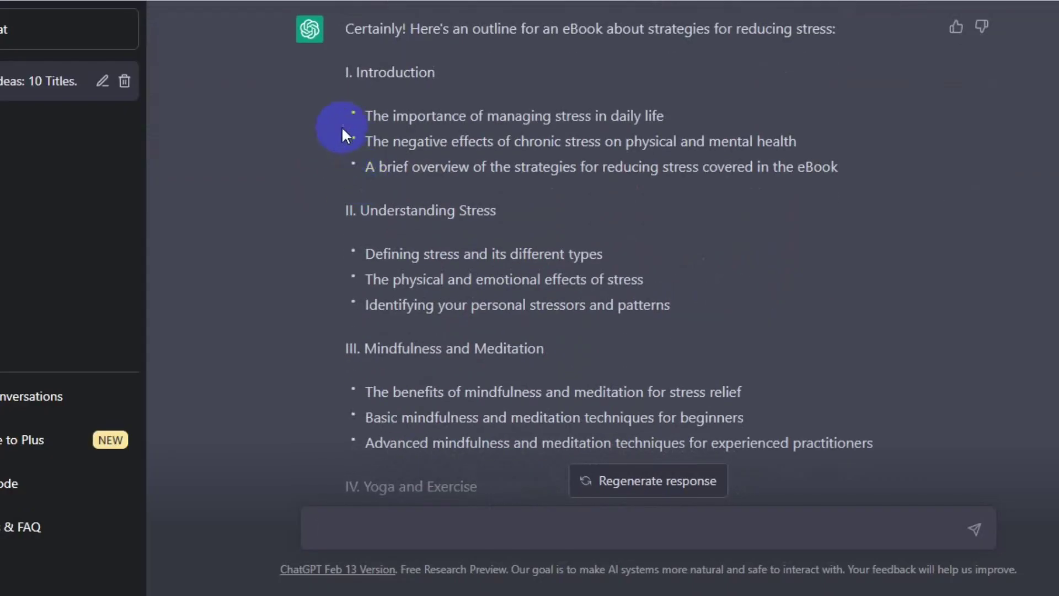
pyautogui.moveTo(343, 70); pyautogui.dragTo(681, 373)
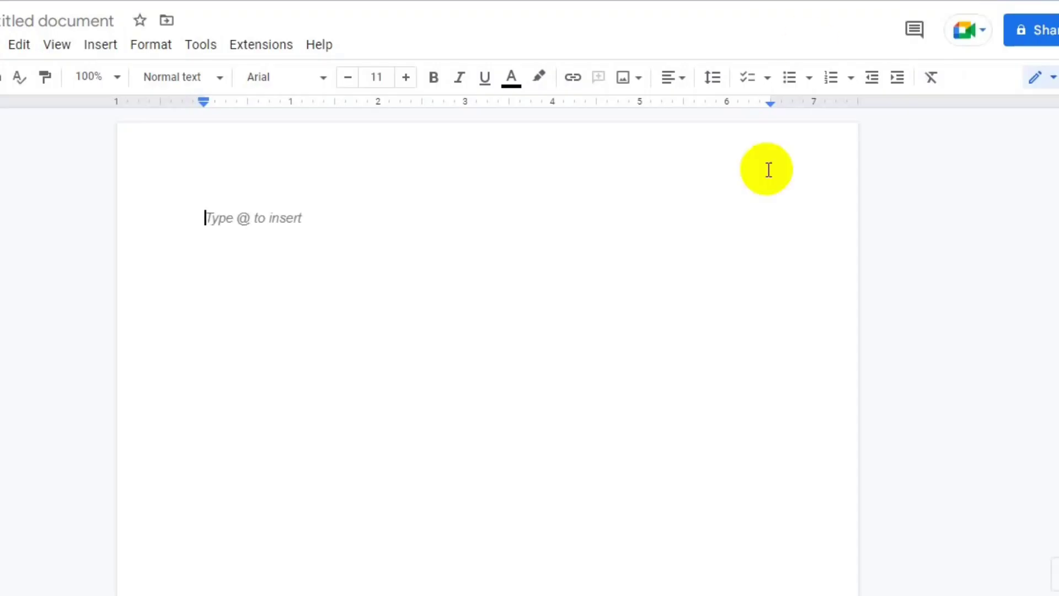
pyautogui.rightClick(269, 215)
pyautogui.click(309, 291)
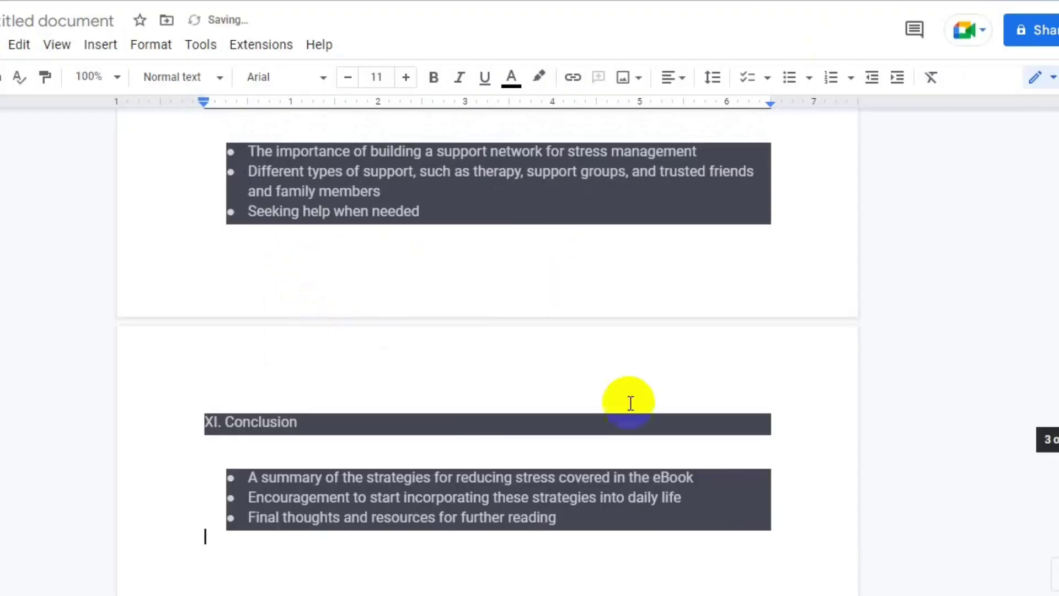
pyautogui.scroll(15, 409, 348)
# - Ask ChatGPT to write about the first Introduction point and copy its three-paragraph reply
pyautogui.write('write')
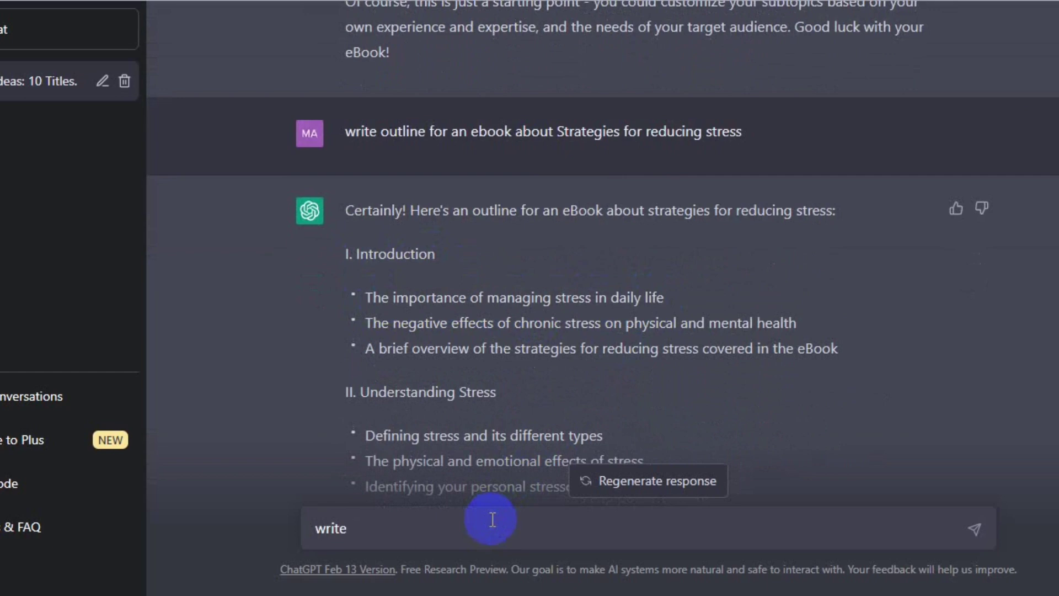
pyautogui.write(' about')
pyautogui.write('The importance of managing stress in daily life')
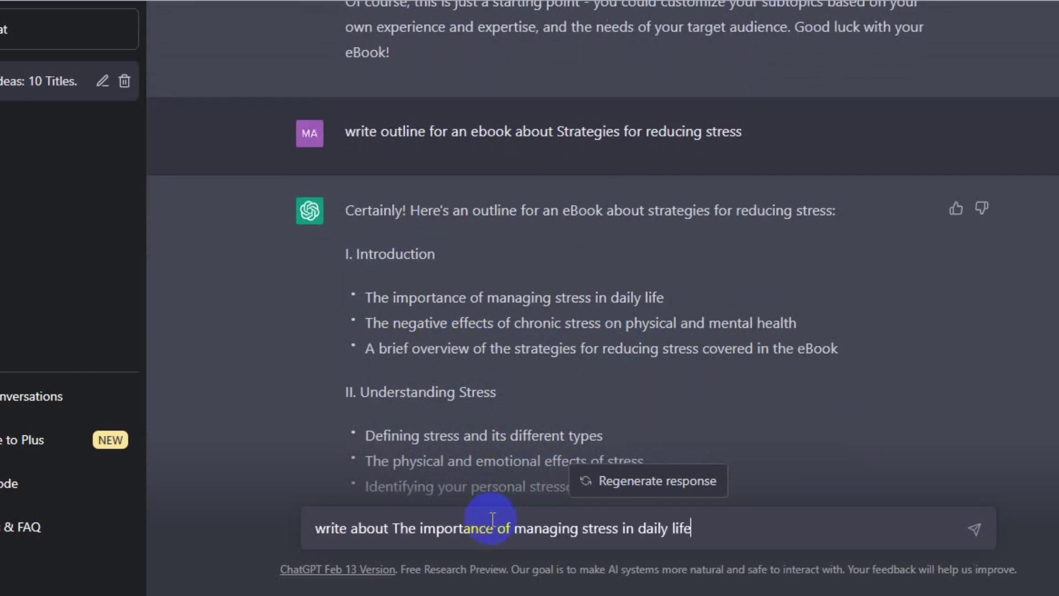
pyautogui.press('Return')
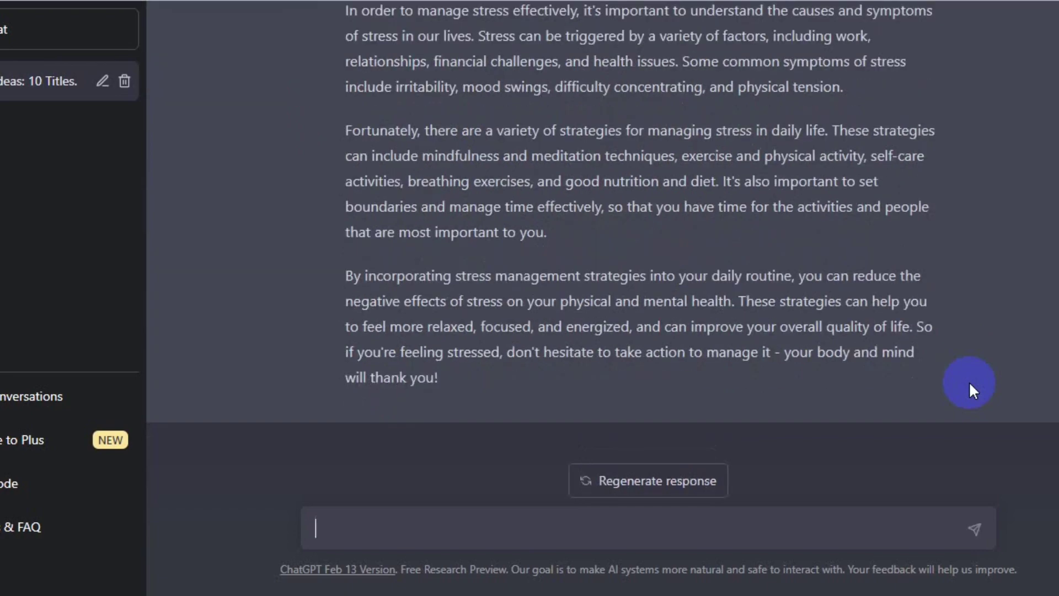
pyautogui.moveTo(345, 10); pyautogui.dragTo(439, 381)
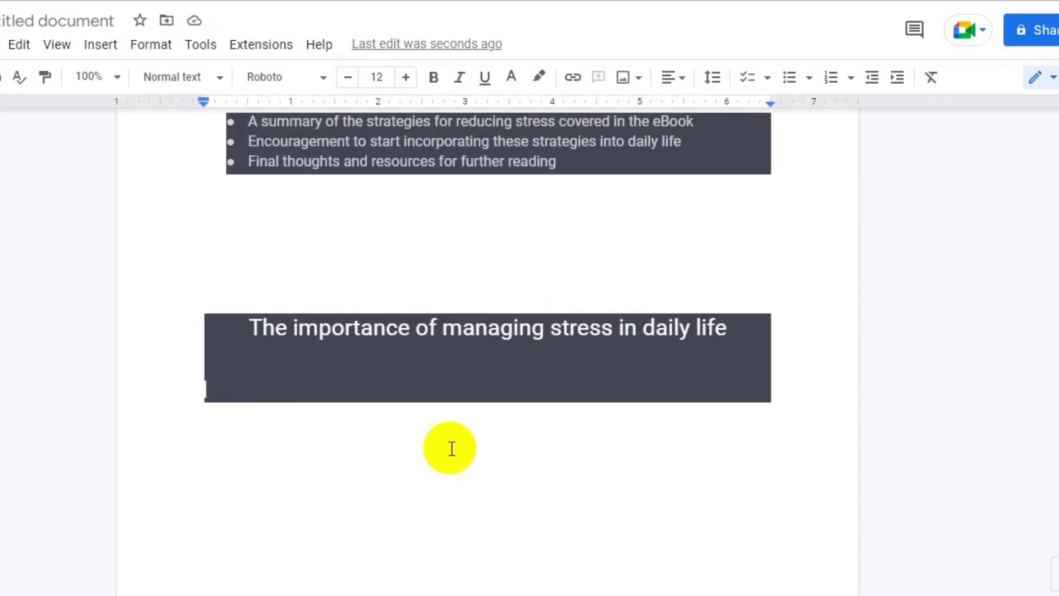
pyautogui.hotkey('ctrl', 'v')
# - Scroll through the Google Doc to review the outline and the pasted stress-management section
pyautogui.scroll(10, 323, 367)
pyautogui.scroll(-2, 399, 385)
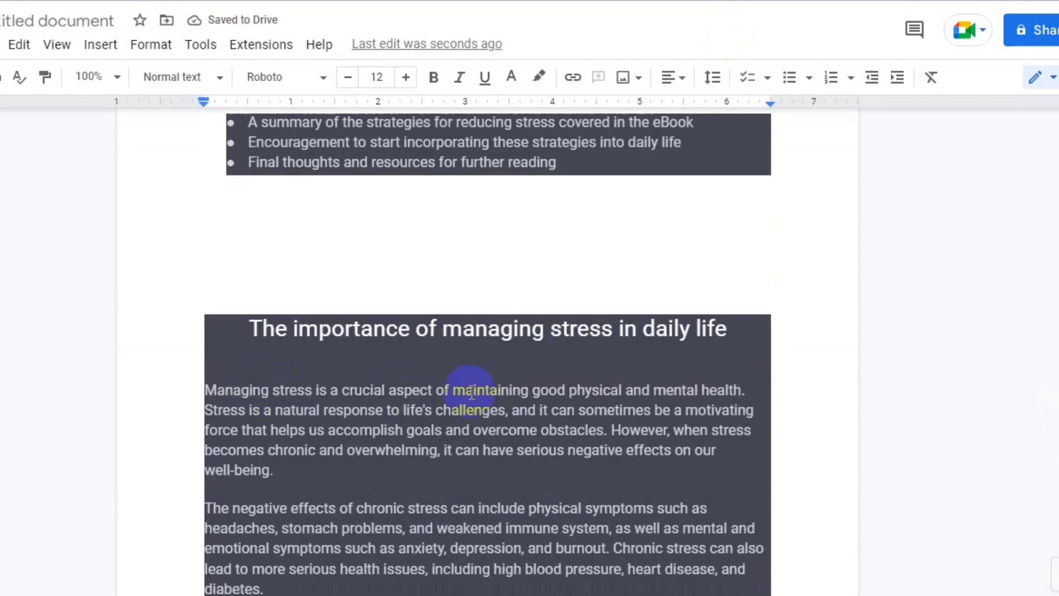
pyautogui.scroll(-15, 398, 384)
pyautogui.scroll(3, 389, 331)
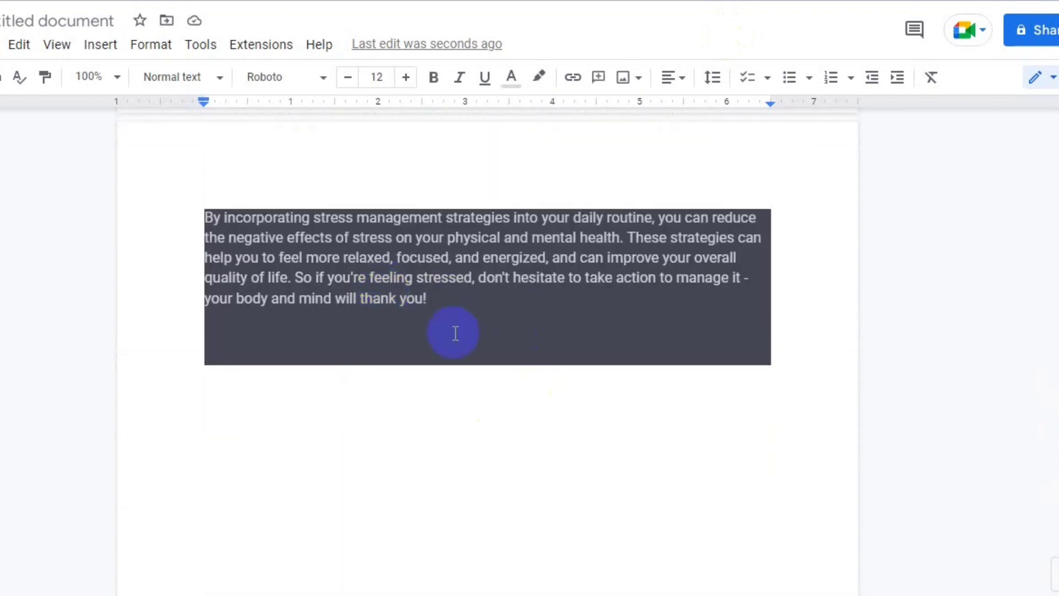
pyautogui.scroll(20, 528, 302)
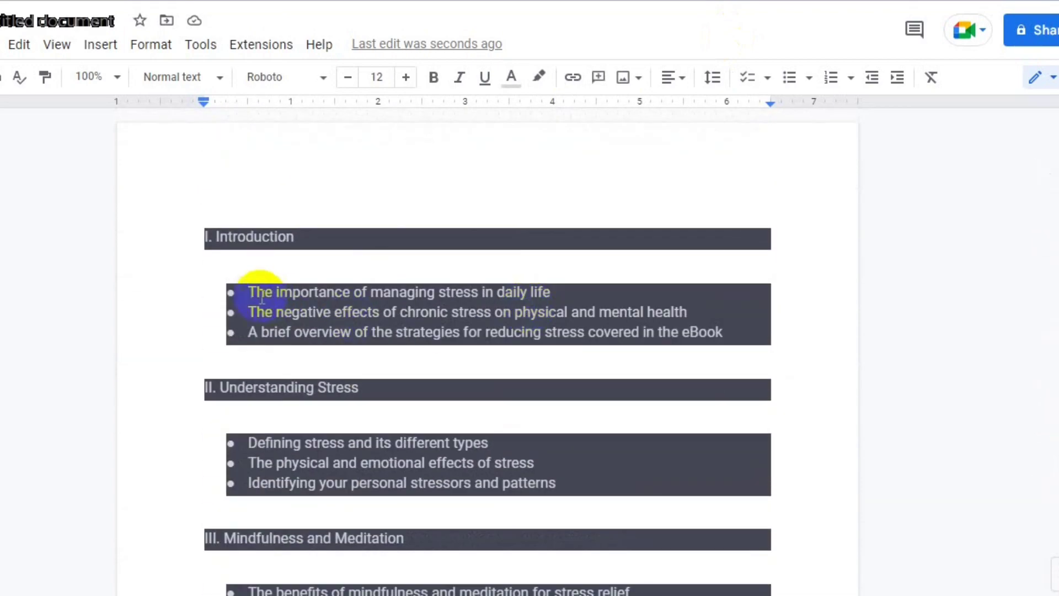
pyautogui.scroll(-2, 367, 316)
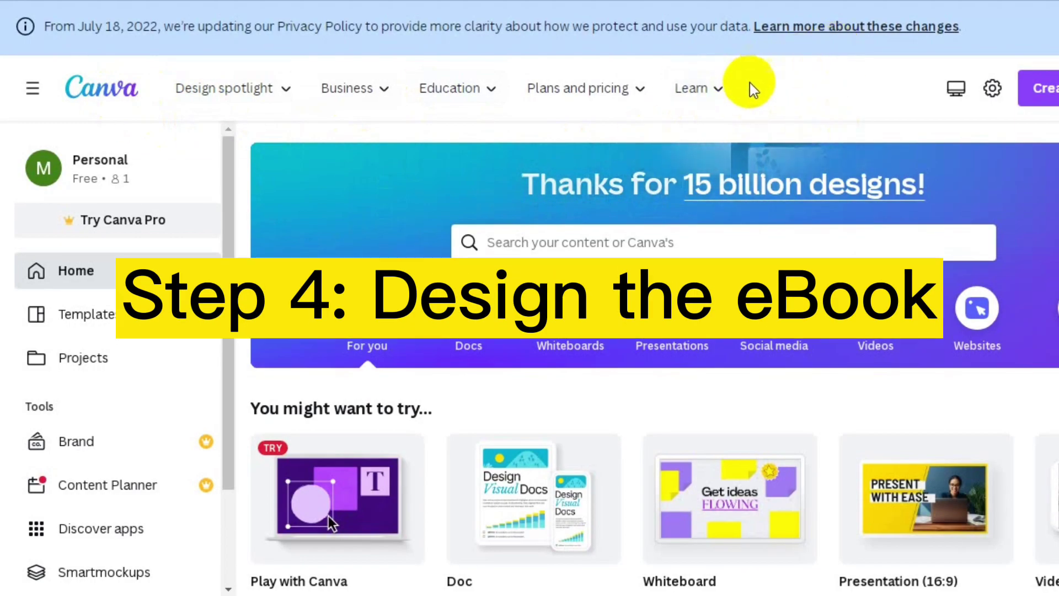
# - Collapse the sidebar, search 'ebook templates', and browse results to the Academic eBook Template
pyautogui.click(32, 88)
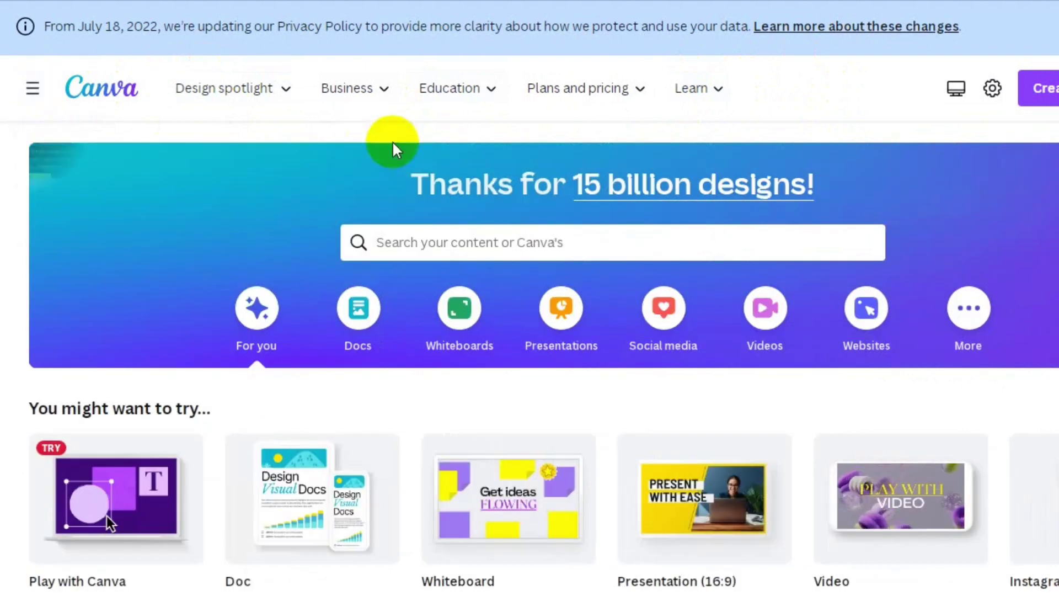
pyautogui.click(458, 242)
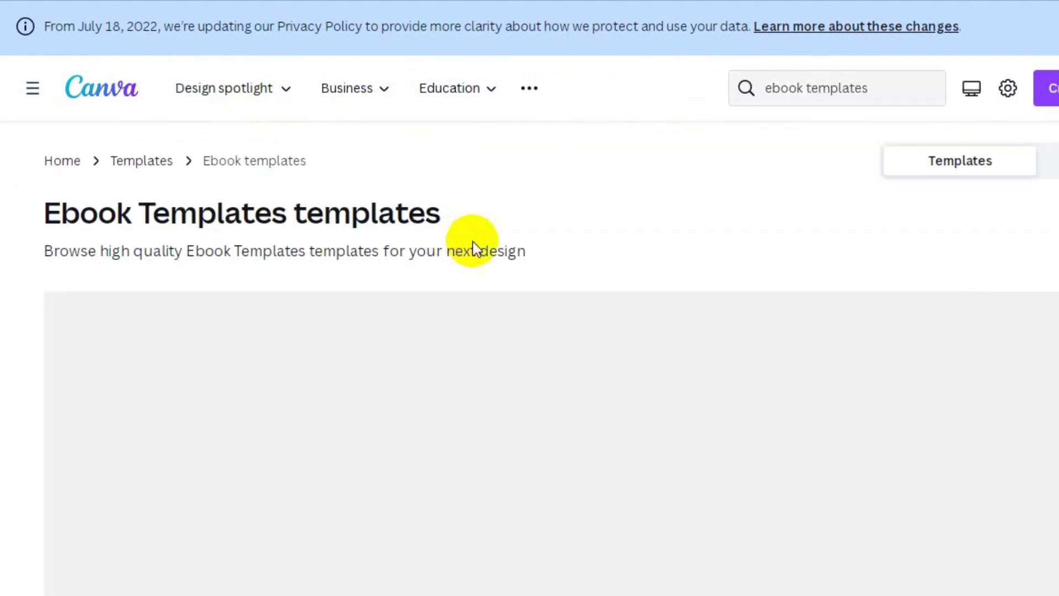
pyautogui.scroll(-10, 610, 239)
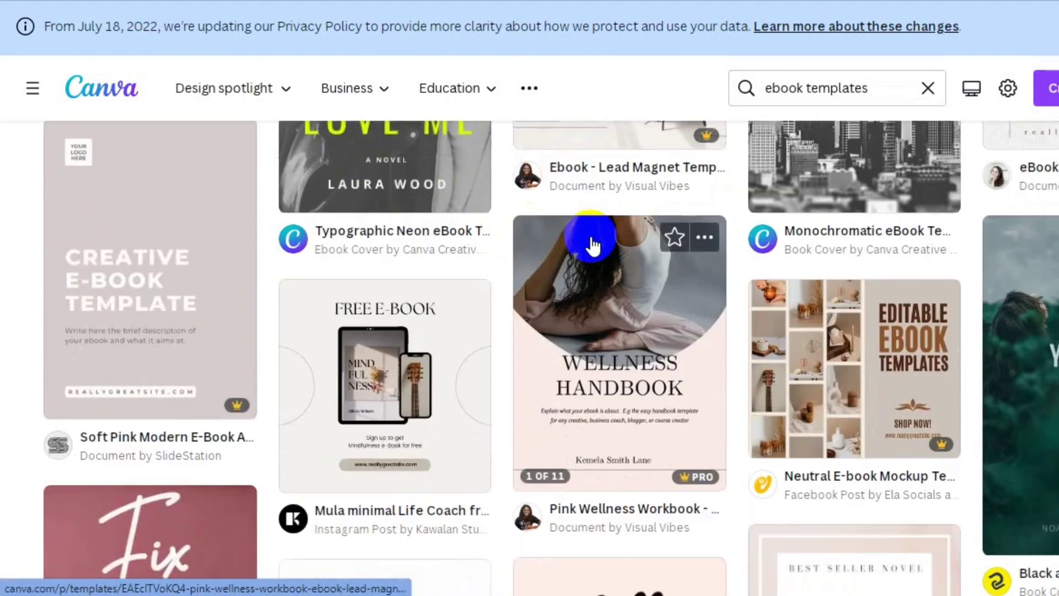
pyautogui.scroll(-3, 610, 257)
pyautogui.scroll(3, 680, 264)
pyautogui.scroll(-10, 685, 265)
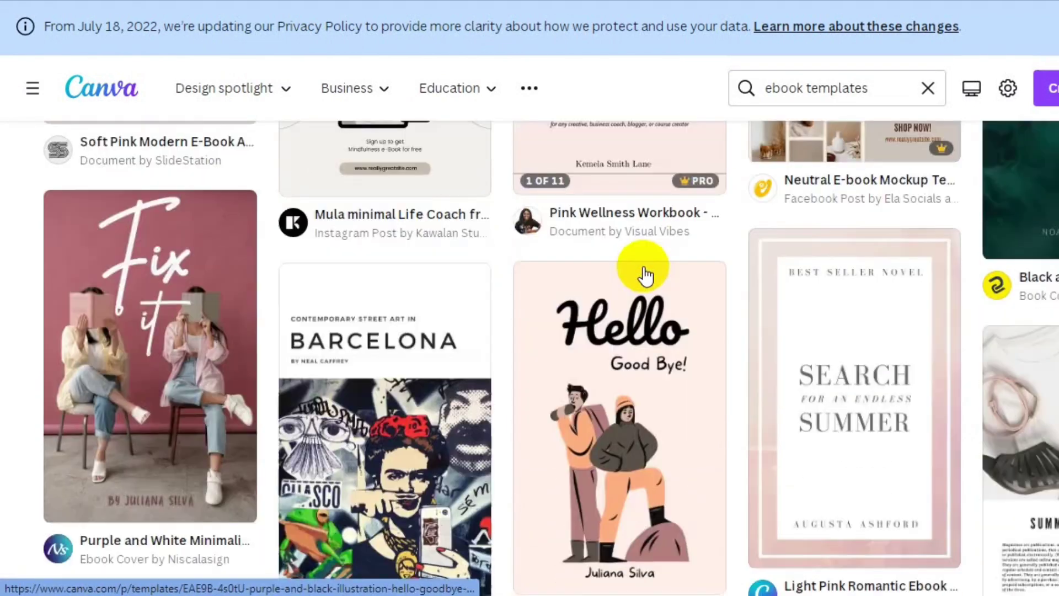
pyautogui.scroll(-2, 645, 274)
pyautogui.scroll(-7, 769, 309)
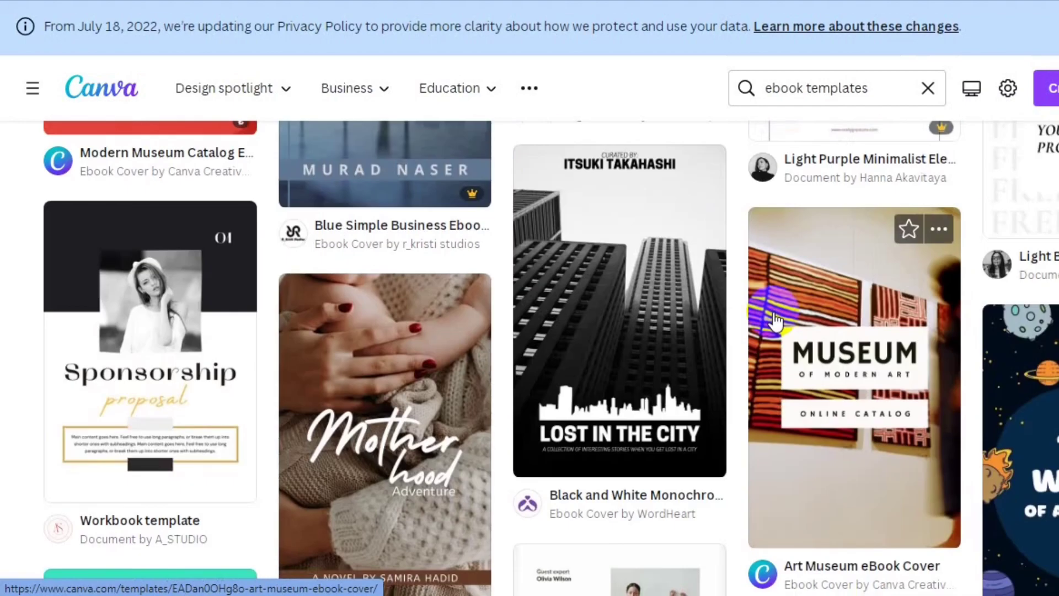
pyautogui.scroll(-20, 775, 320)
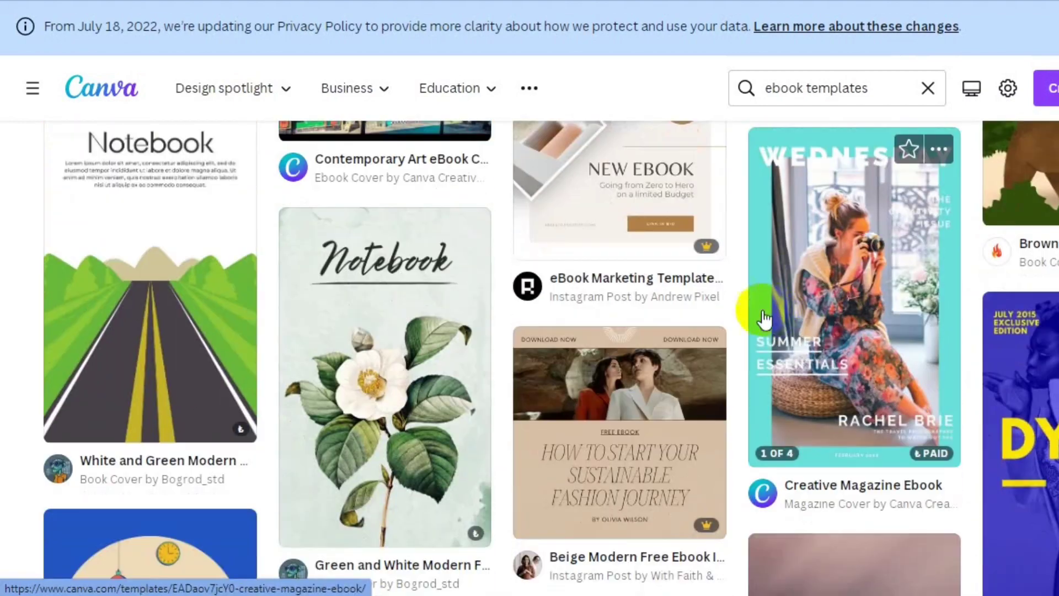
pyautogui.scroll(-10, 616, 302)
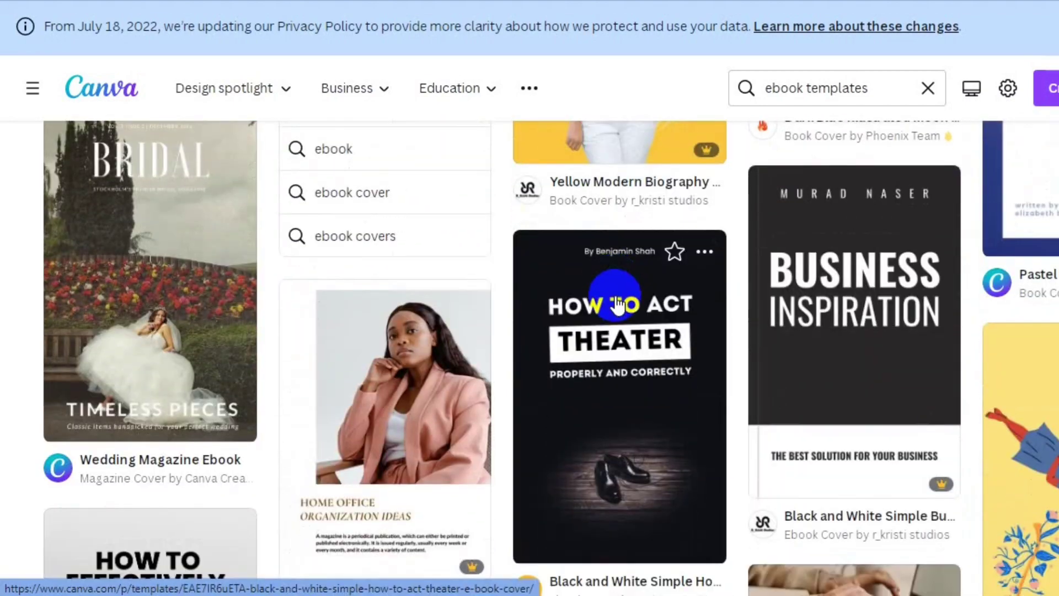
pyautogui.scroll(-5, 616, 303)
pyautogui.scroll(20, 616, 303)
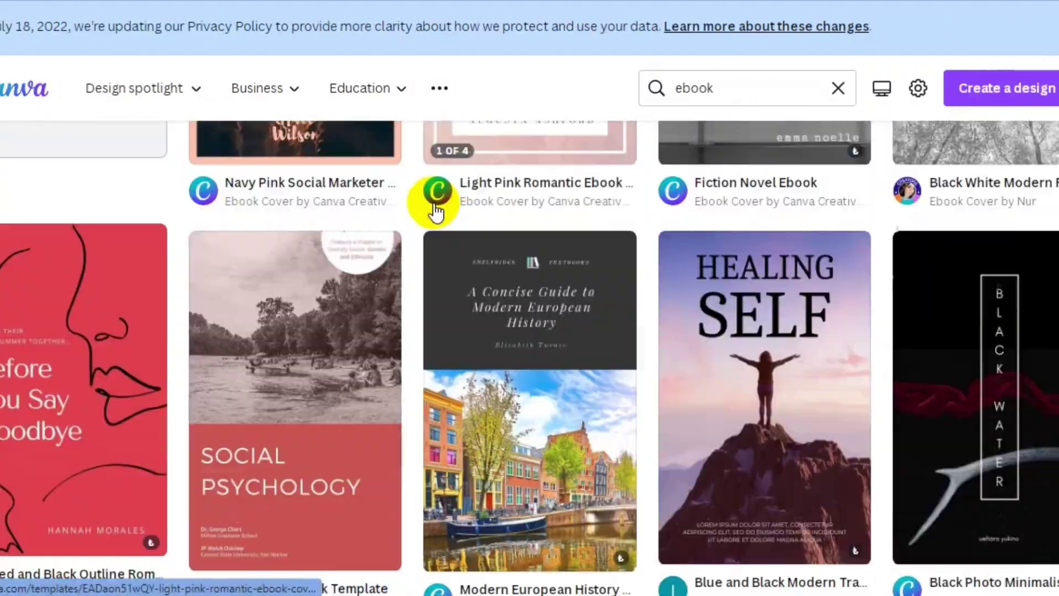
pyautogui.scroll(-2, 466, 239)
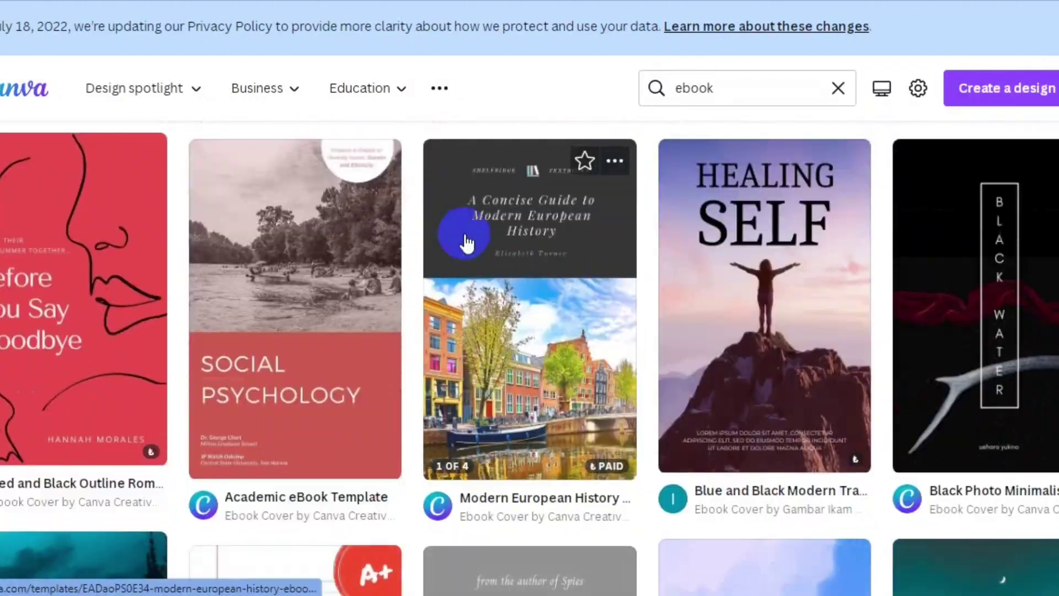
# - Replace the SOCIAL PSYCHOLOGY cover title with 'Strategies for reducing stress' and resize its box
pyautogui.click(367, 359)
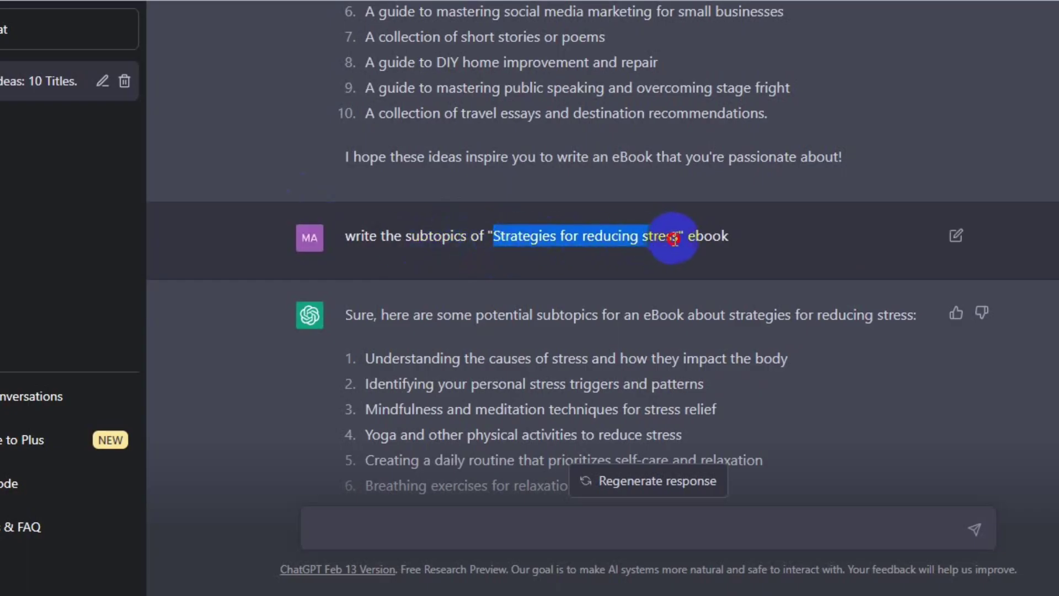
pyautogui.rightClick(501, 240)
pyautogui.click(552, 248)
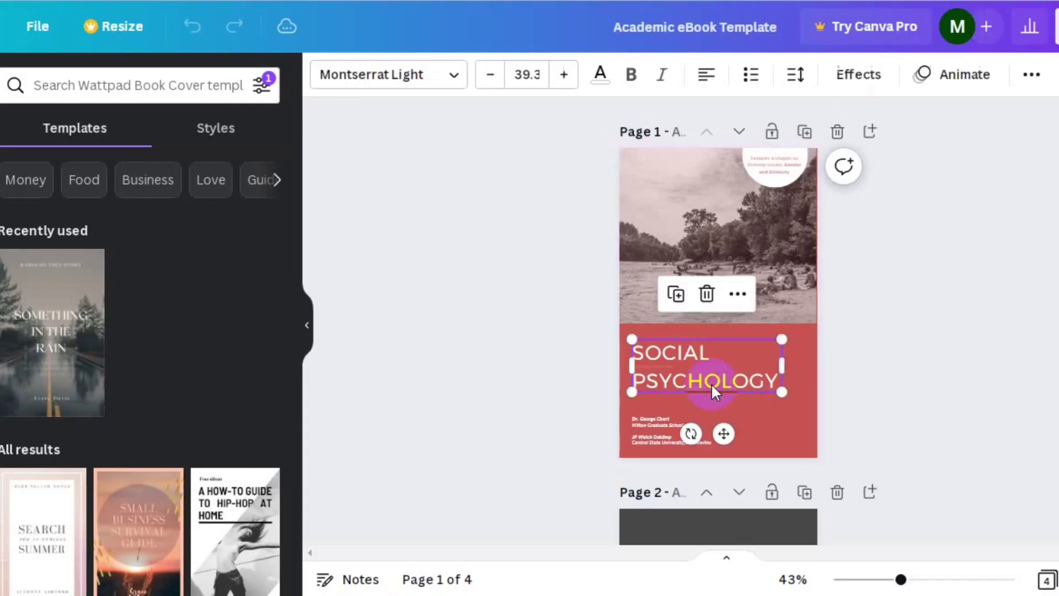
pyautogui.doubleClick(703, 380)
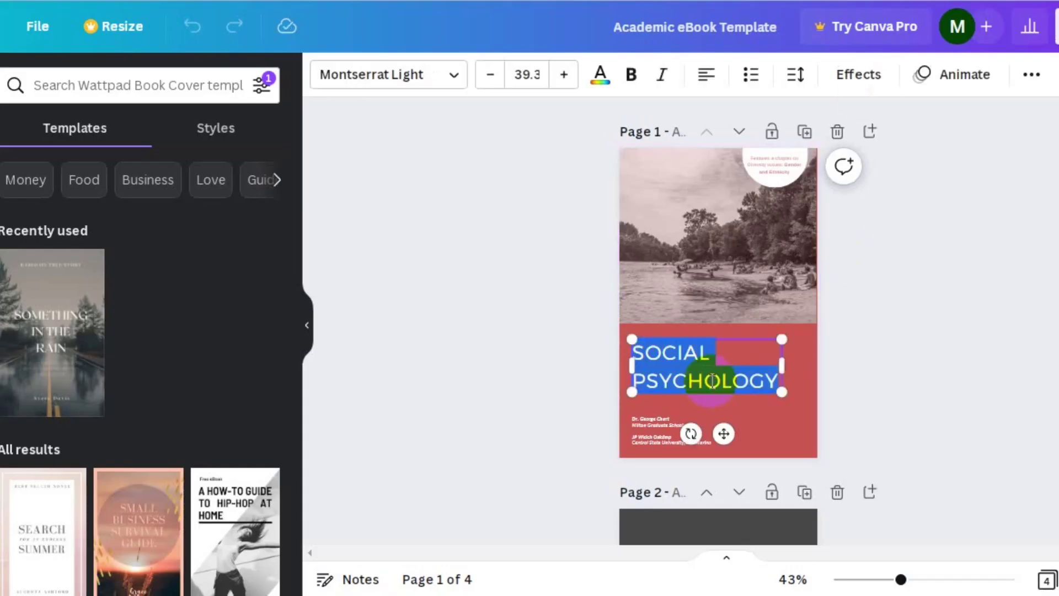
pyautogui.write('Strategies for reducing stress')
pyautogui.moveTo(782, 448); pyautogui.dragTo(779, 406)
pyautogui.click(782, 367)
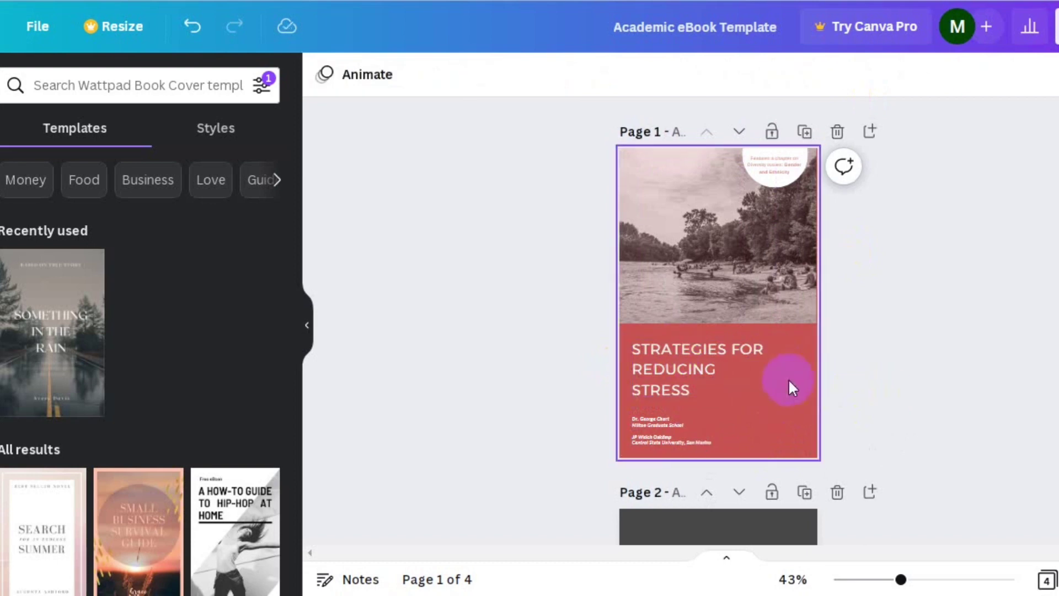
pyautogui.scroll(-10, 667, 425)
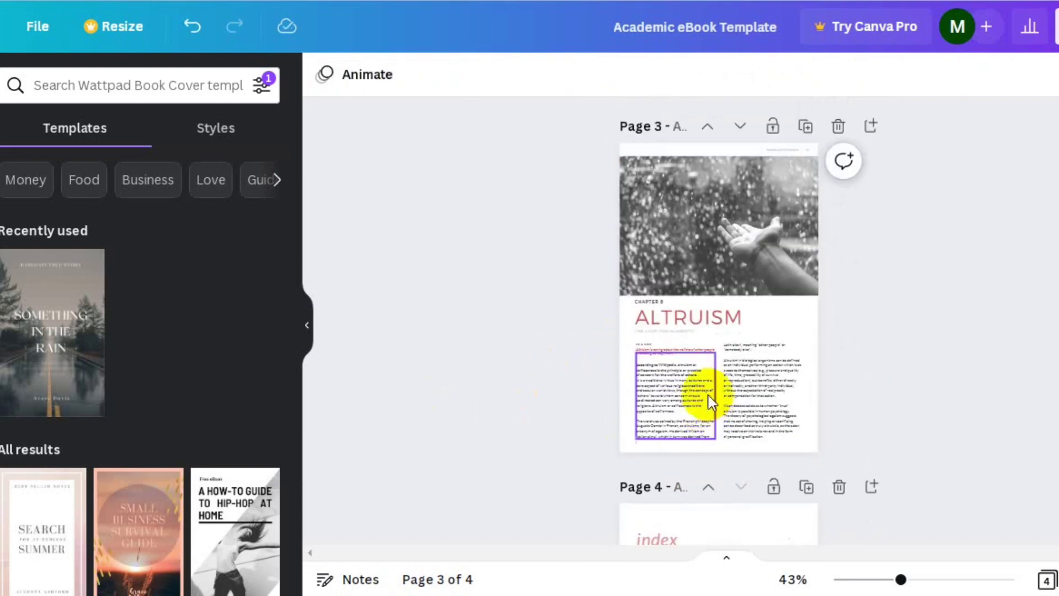
# - Change the page 3 ALTRUISM heading to INTRO, then search the web for 'gmroad'
pyautogui.doubleClick(751, 318)
pyautogui.press('BackSpace')
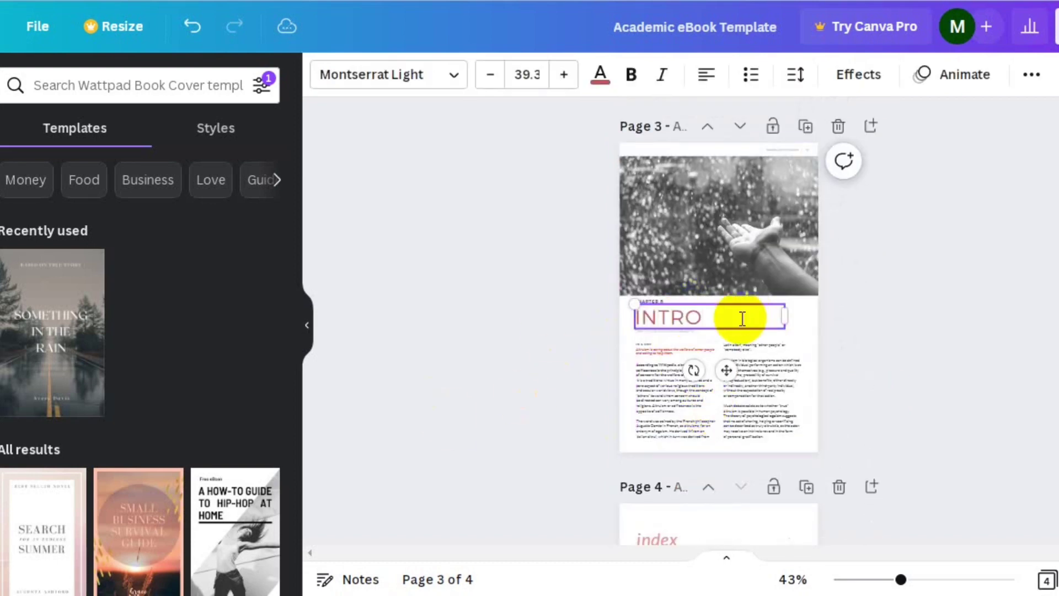
pyautogui.click(438, 160)
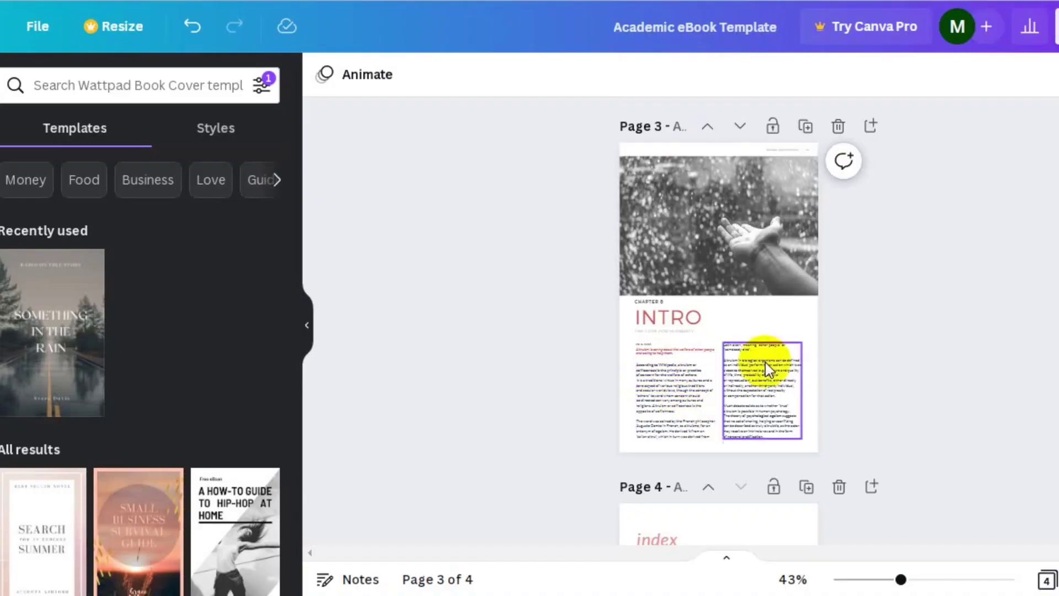
pyautogui.scroll(-5, 717, 276)
pyautogui.scroll(5, 832, 414)
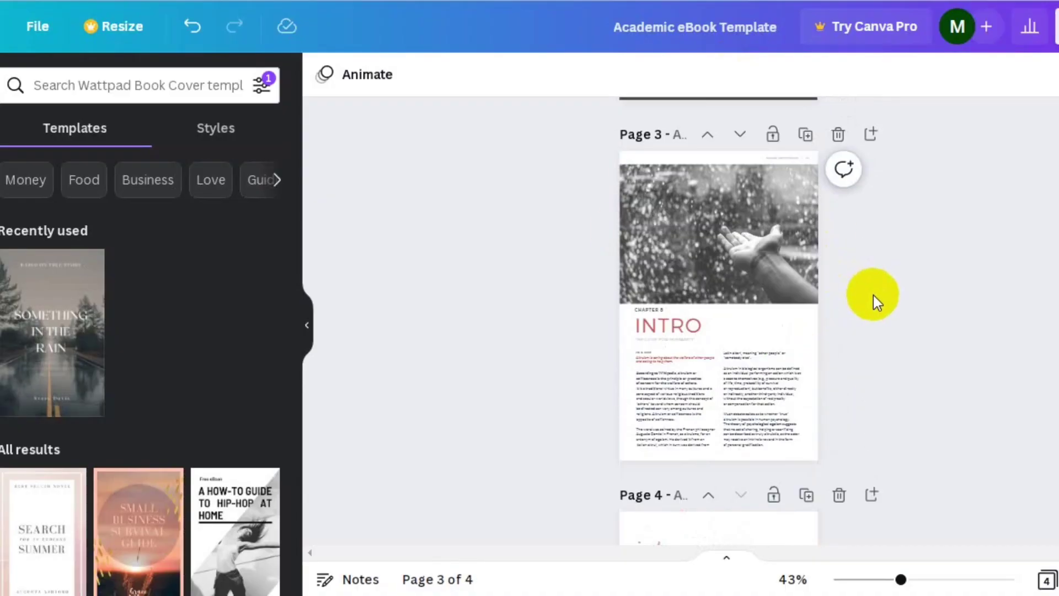
pyautogui.write('gmroad')
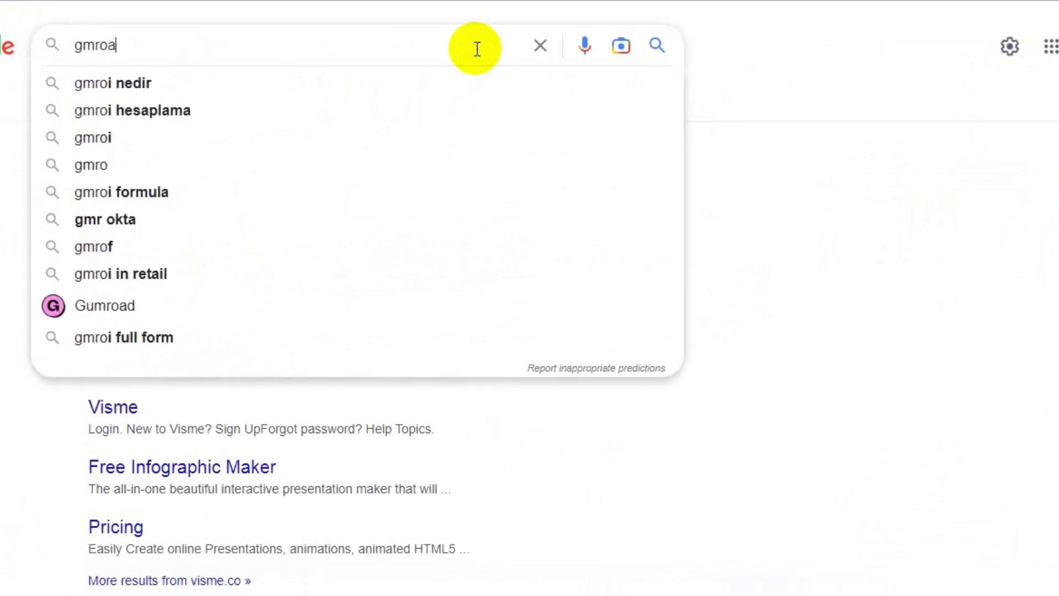
pyautogui.press('Return')
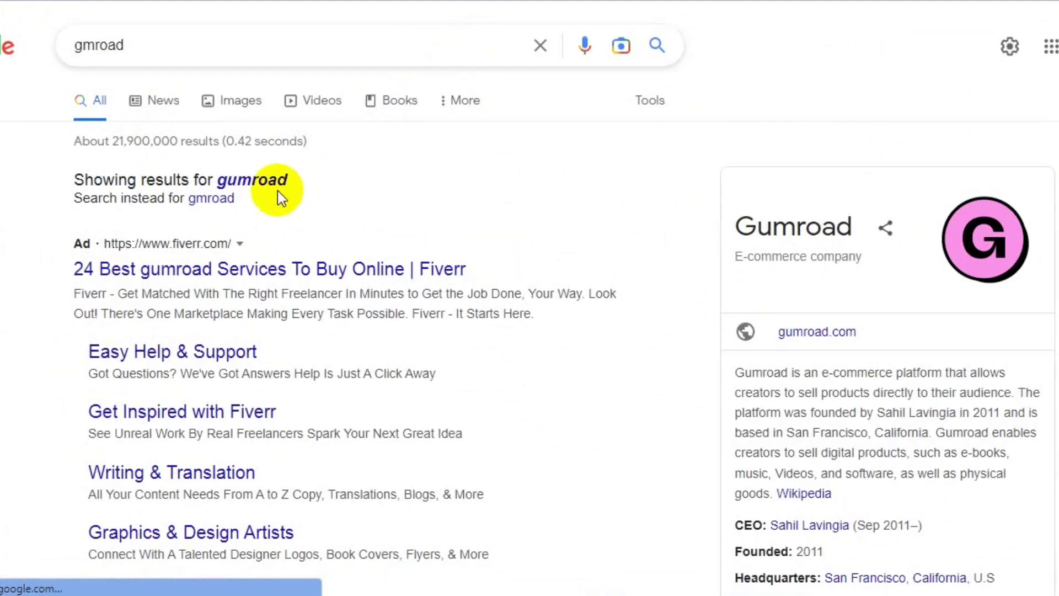
# - Search the corrected spelling 'gumroad' and open the gumroad.com result
pyautogui.click(284, 193)
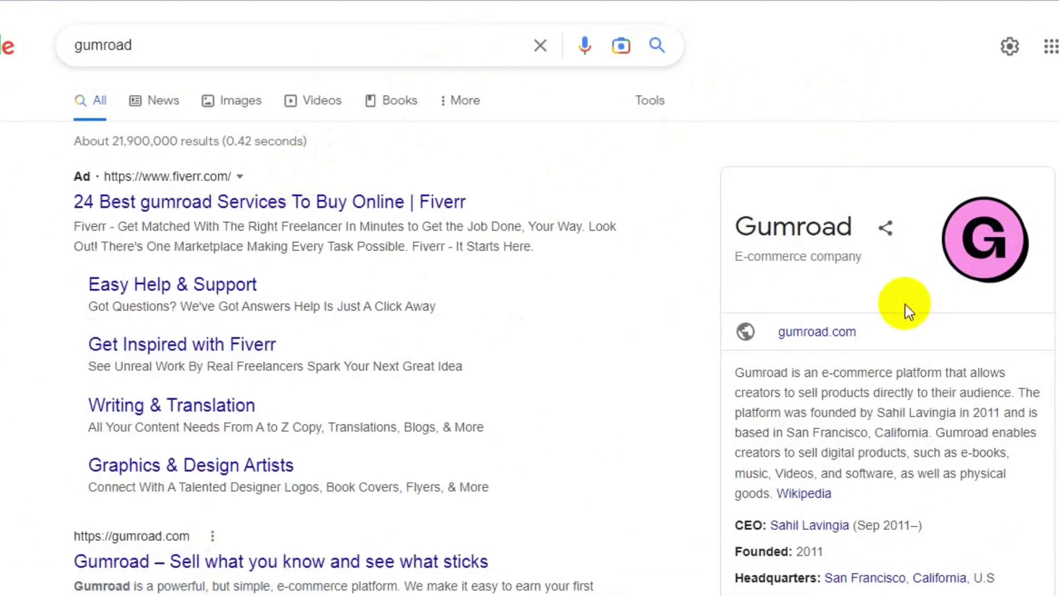
pyautogui.scroll(-3, 909, 303)
pyautogui.click(432, 378)
# - Look through the Gumroad landing page and go to its Login page
pyautogui.scroll(-3, 493, 223)
pyautogui.scroll(-2, 492, 223)
pyautogui.scroll(-2, 500, 243)
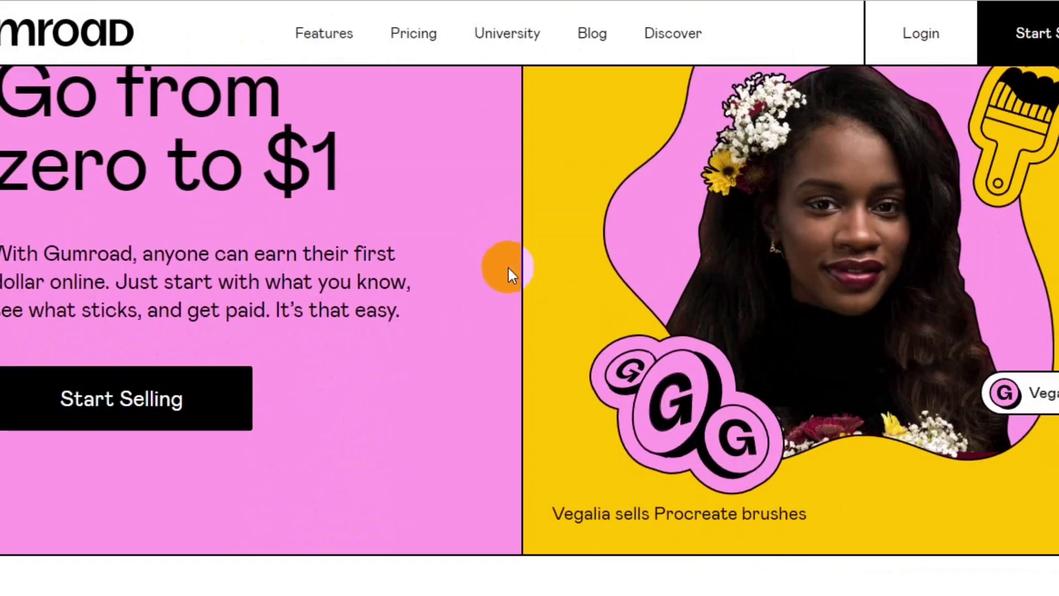
pyautogui.scroll(-10, 488, 323)
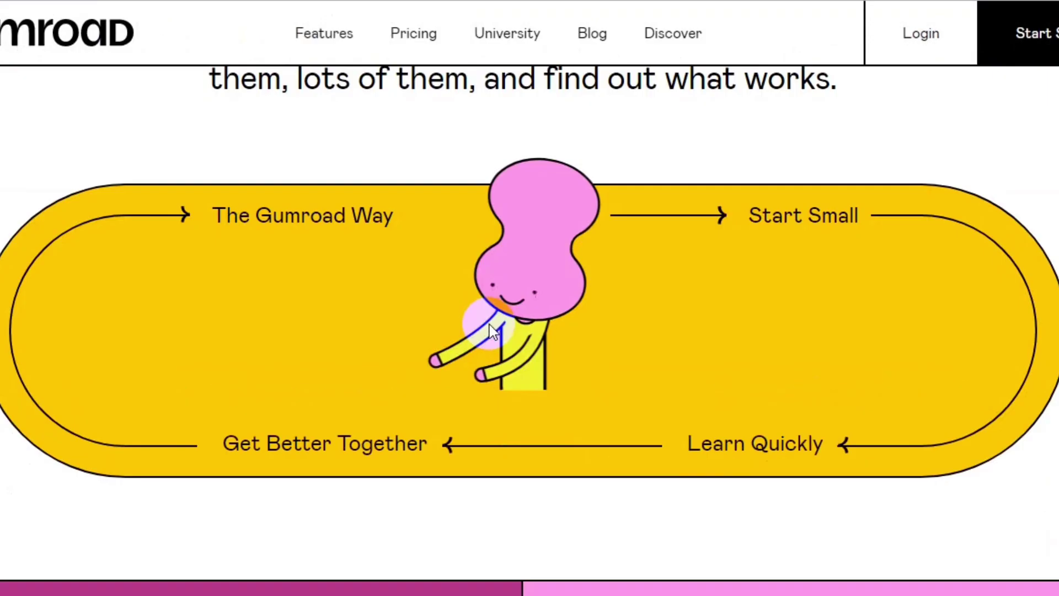
pyautogui.scroll(-20, 554, 435)
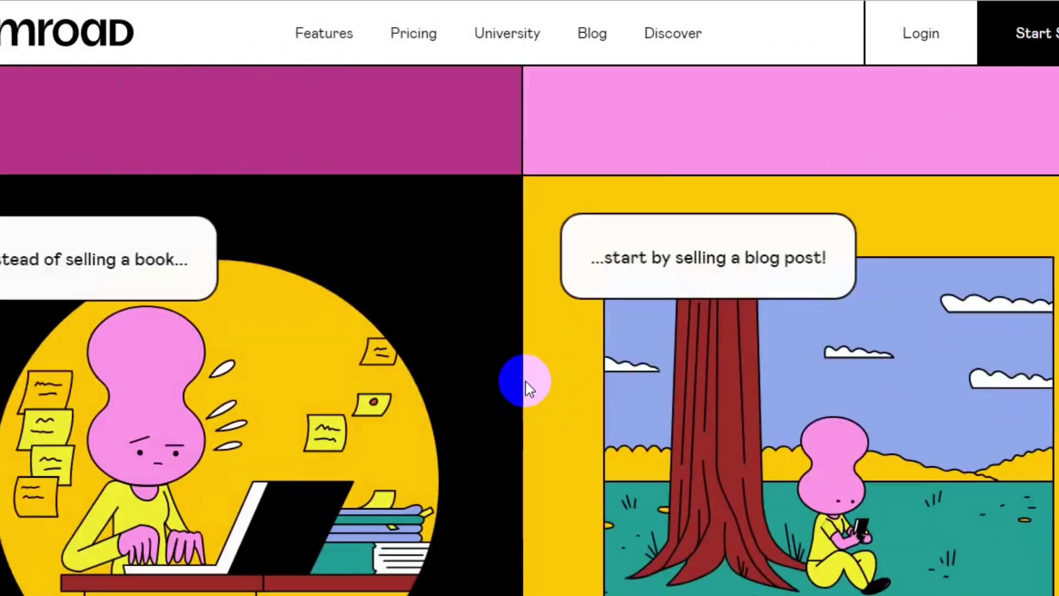
pyautogui.scroll(-5, 527, 379)
pyautogui.scroll(20, 426, 317)
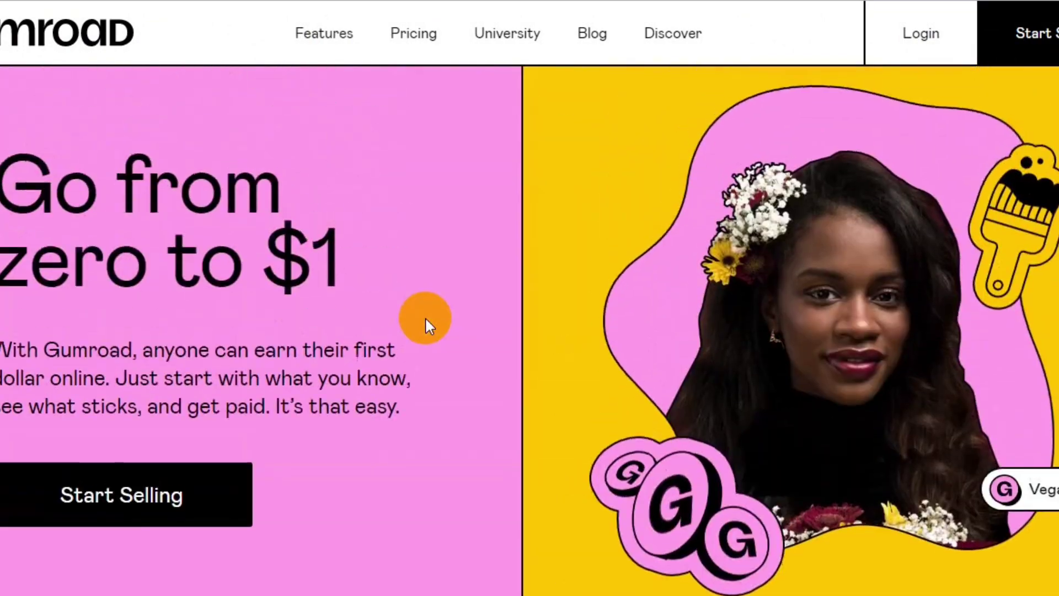
pyautogui.scroll(4, 425, 317)
pyautogui.click(962, 267)
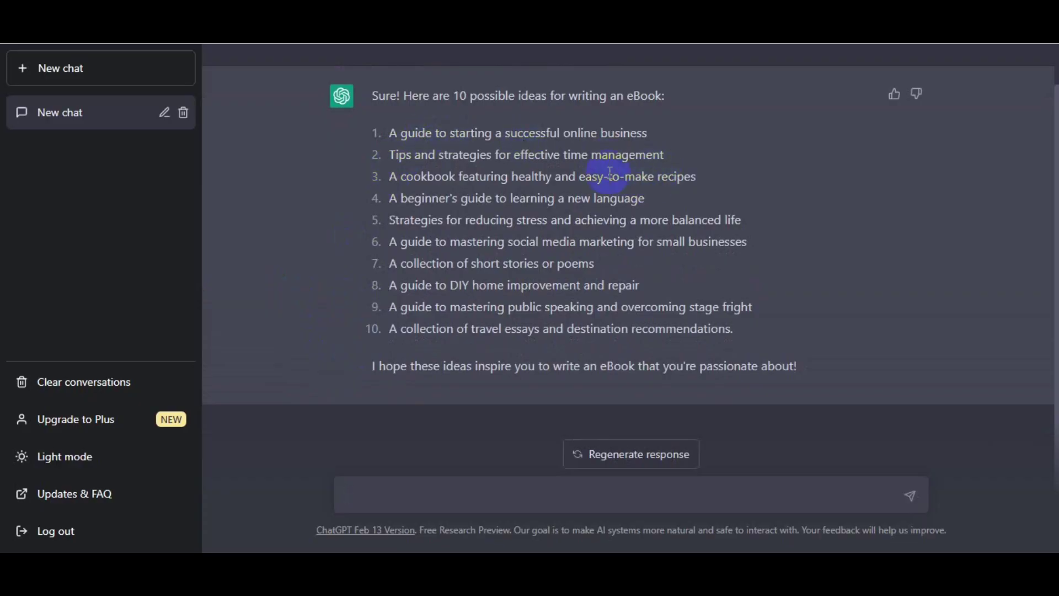